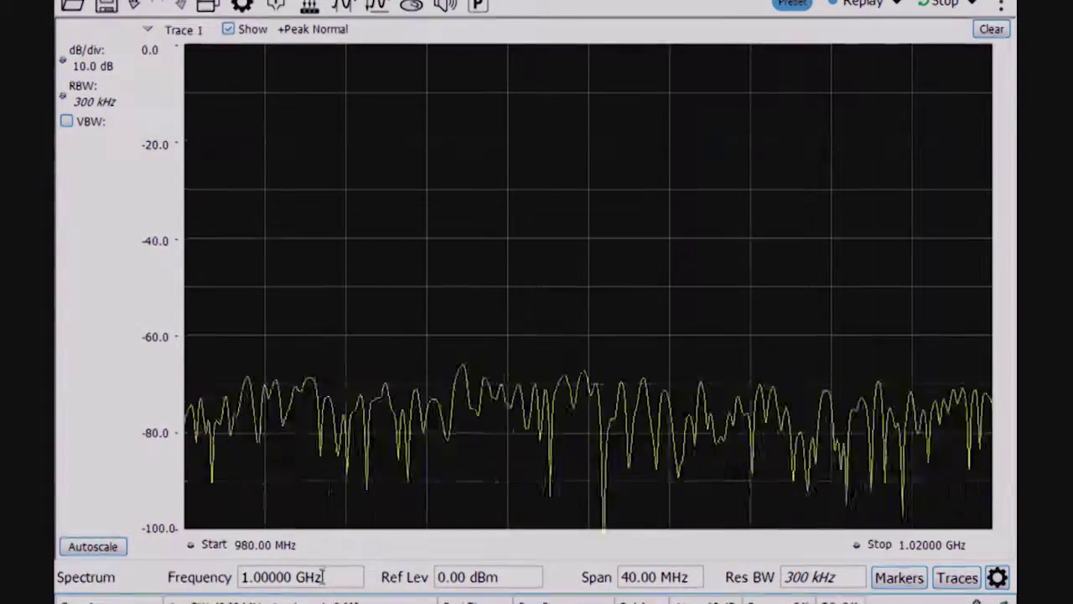
# Step: Set the spectrum centre frequency to 2.4453 GHz
pyautogui.click(323, 577)
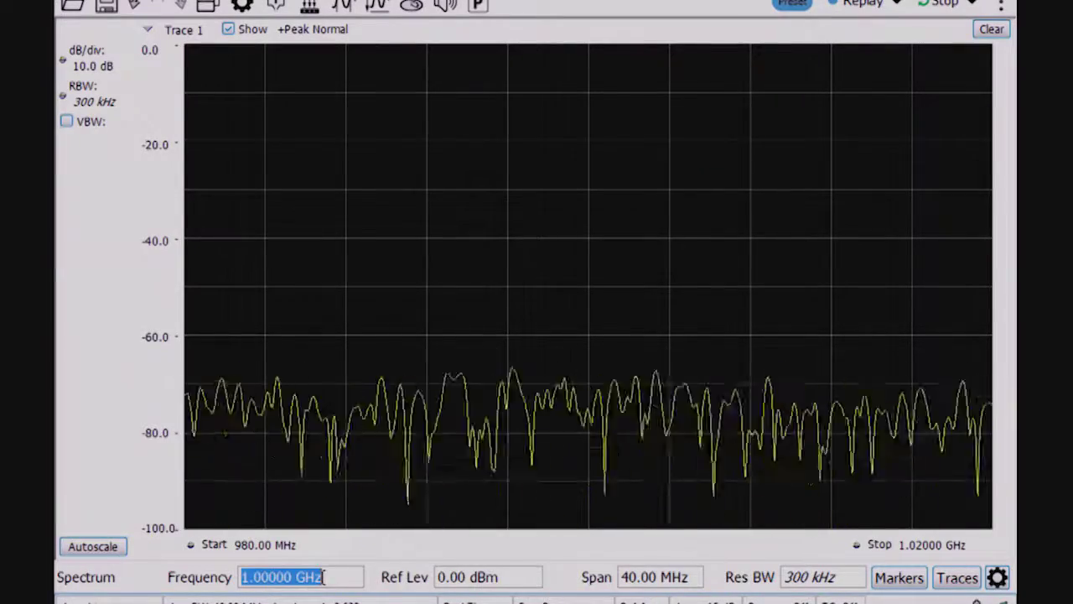
pyautogui.write('2.4453g')
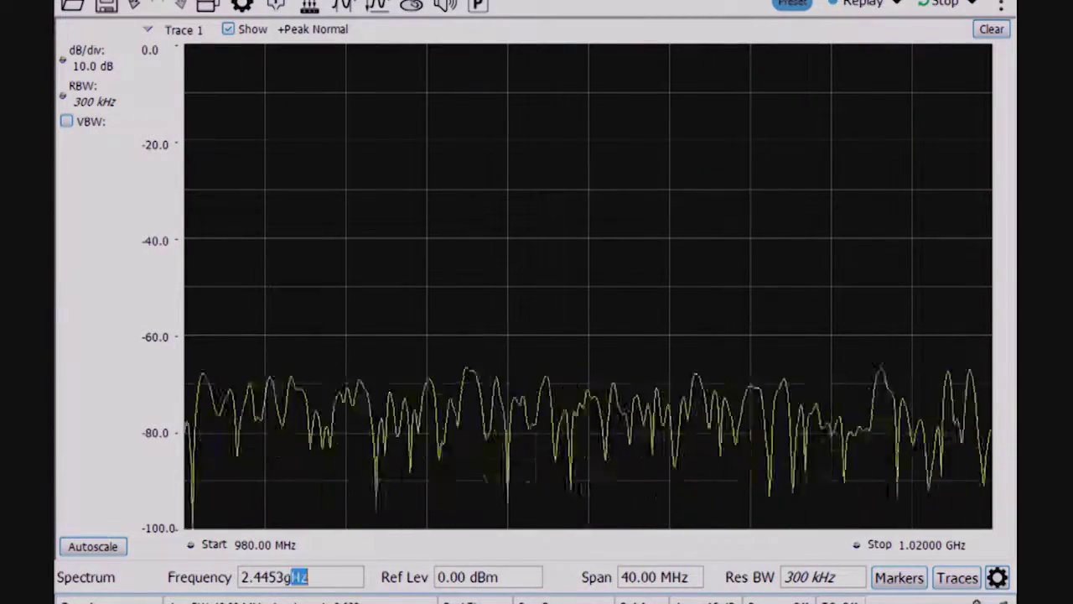
pyautogui.press('Return')
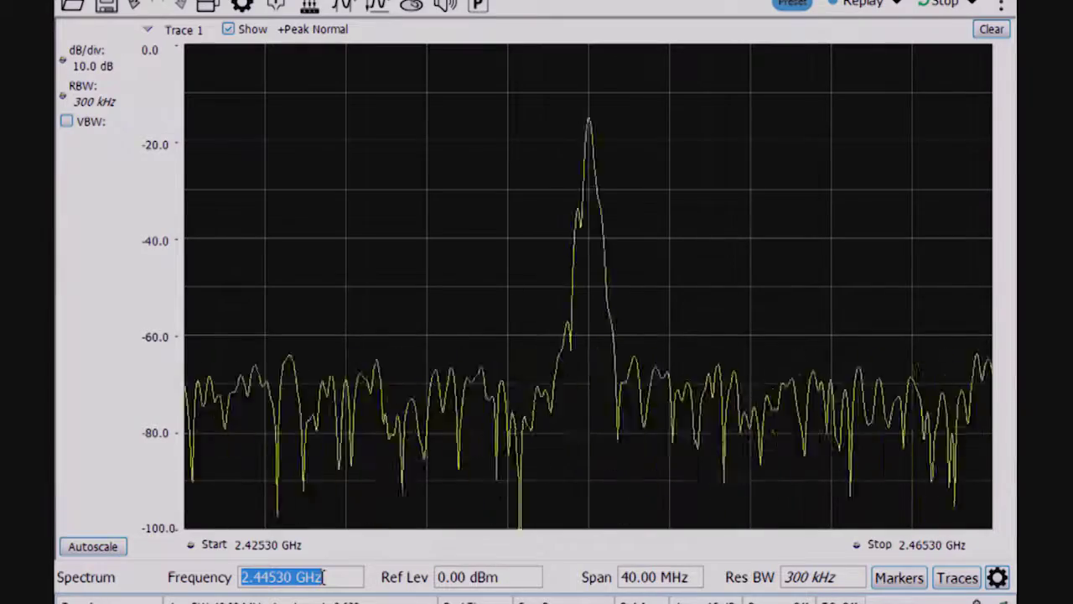
# Step: Widen the span to 100 MHz, then narrow it back to 40 MHz
pyautogui.click(693, 577)
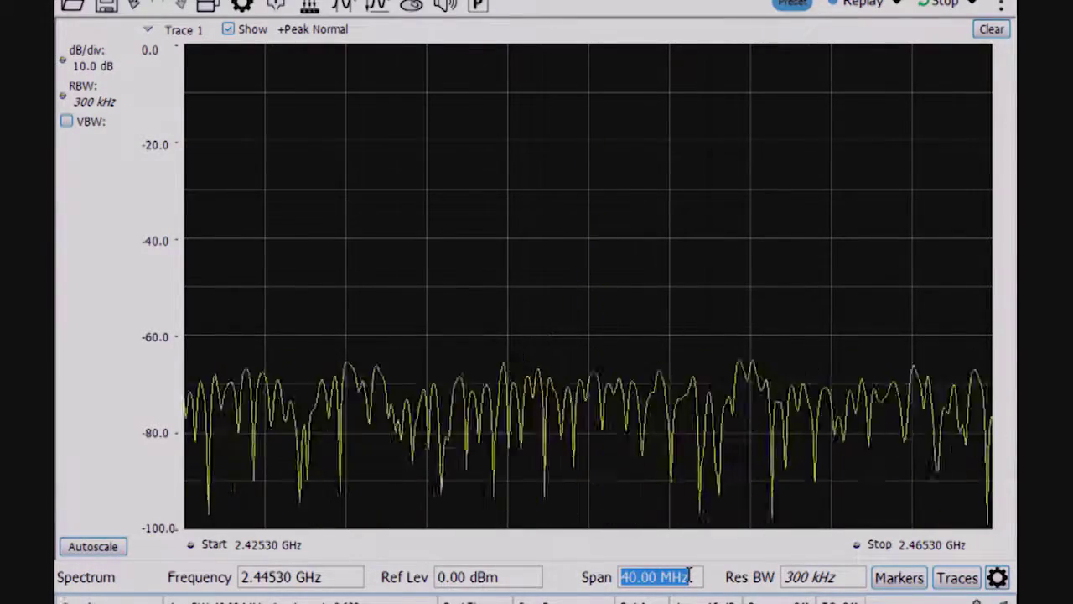
pyautogui.write('100')
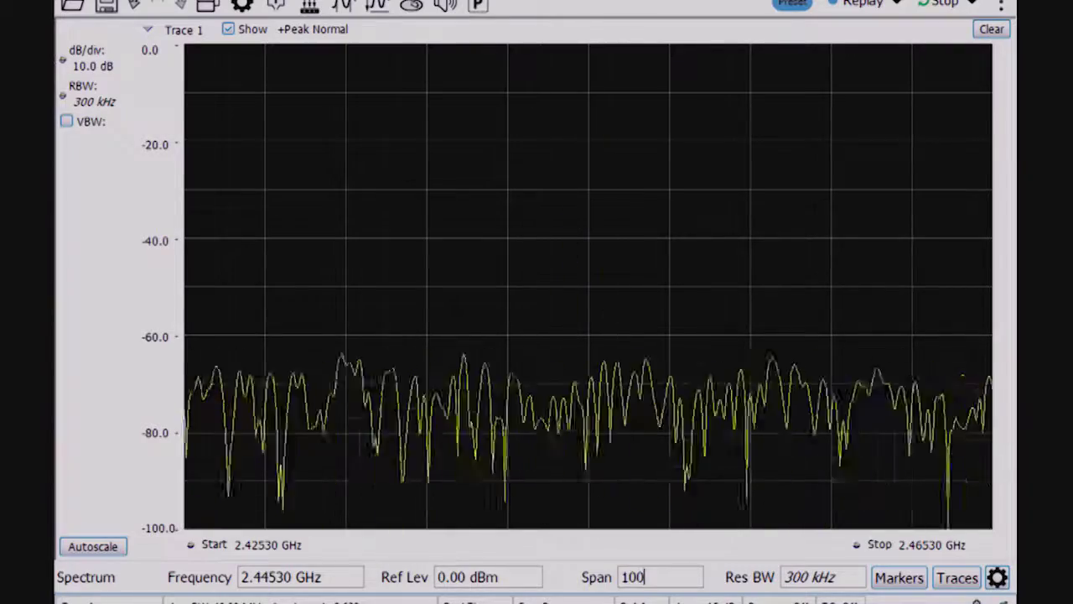
pyautogui.write('m')
pyautogui.press('Return')
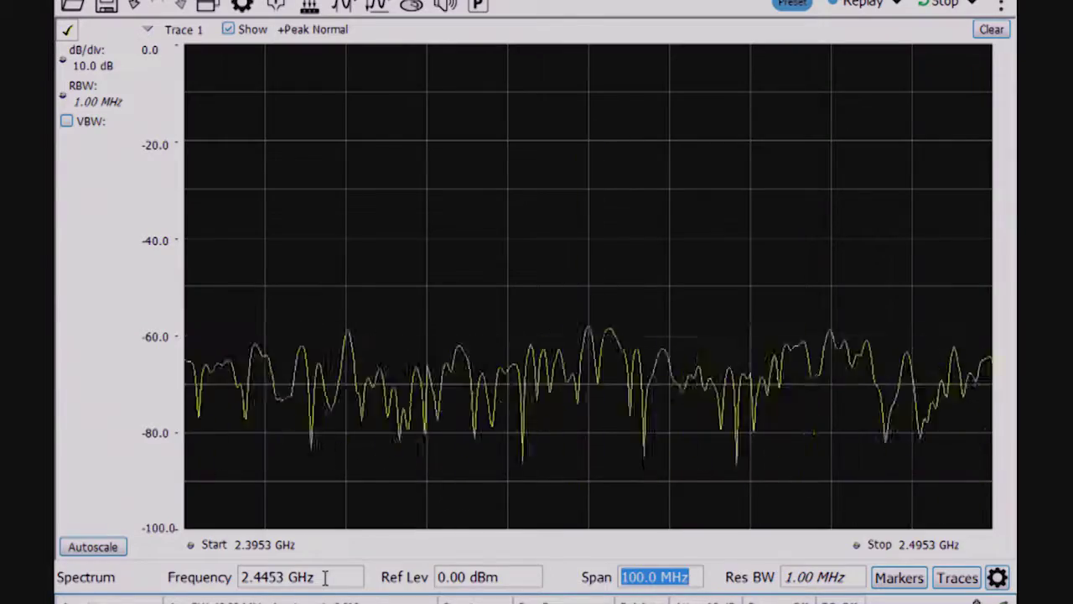
pyautogui.write('40m')
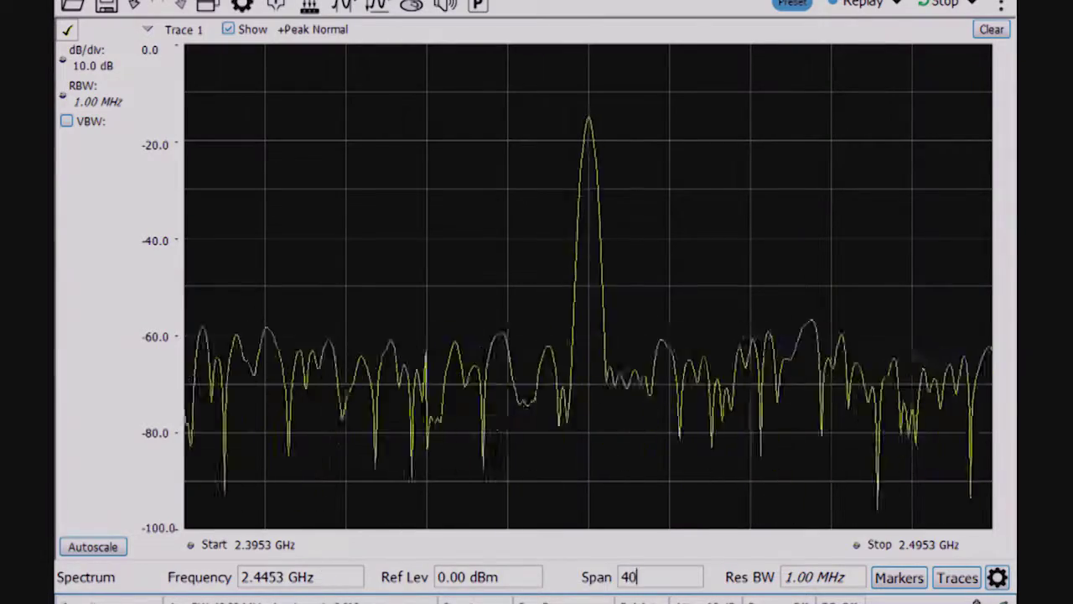
pyautogui.press('Return')
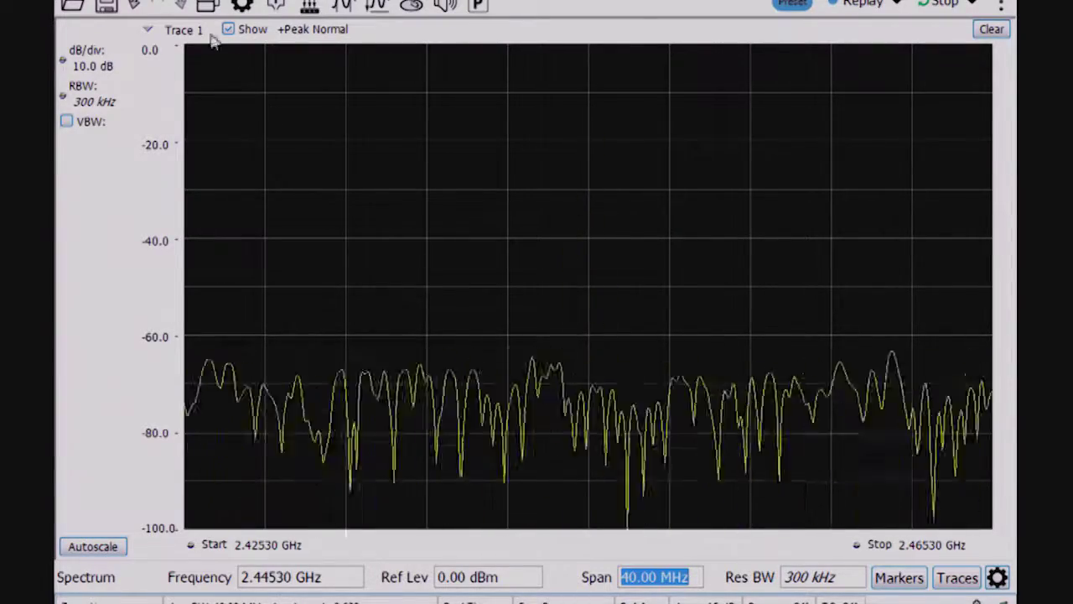
# Step: Enable Trace 2 as a cyan peak-max-hold trace and set the span to 10 MHz
pyautogui.click(185, 32)
pyautogui.click(187, 72)
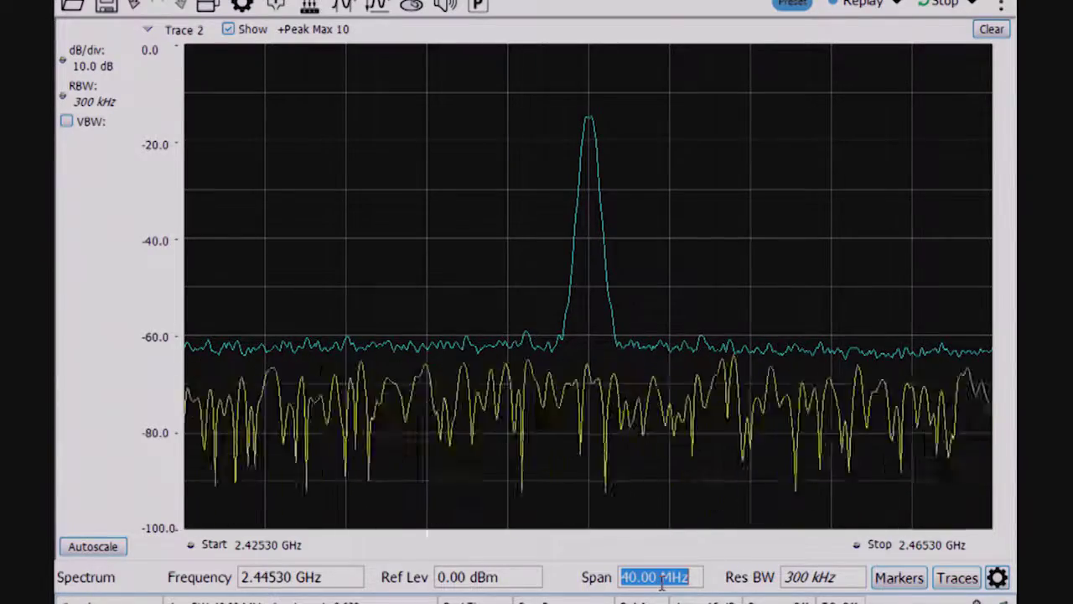
pyautogui.write('10')
pyautogui.press('Return')
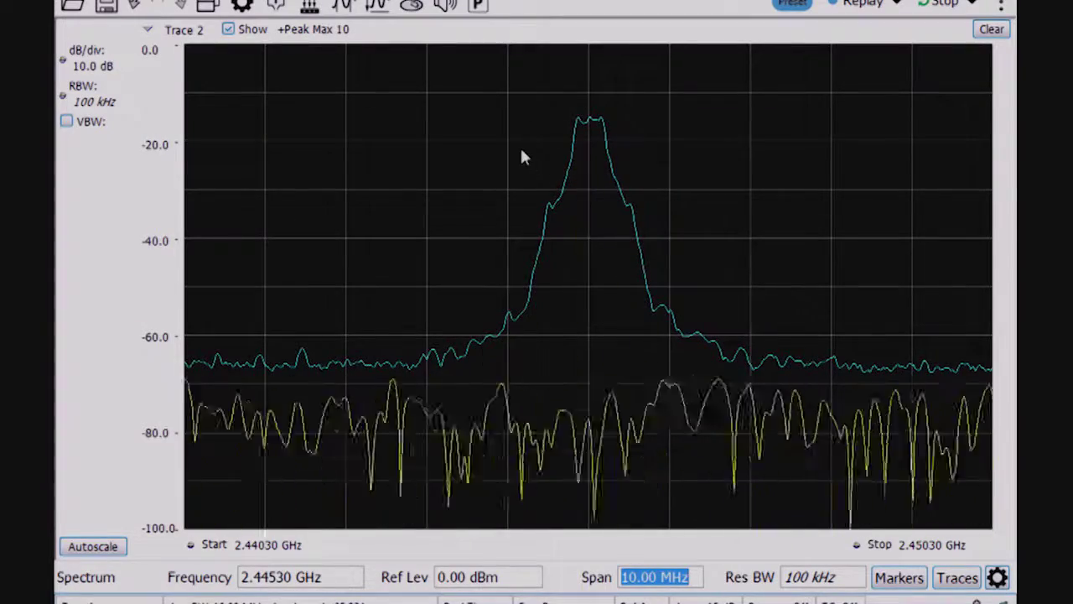
# Step: Add markers MR and M1 and drag them onto the peak's left and right slopes, 475 kHz apart
pyautogui.rightClick(521, 151)
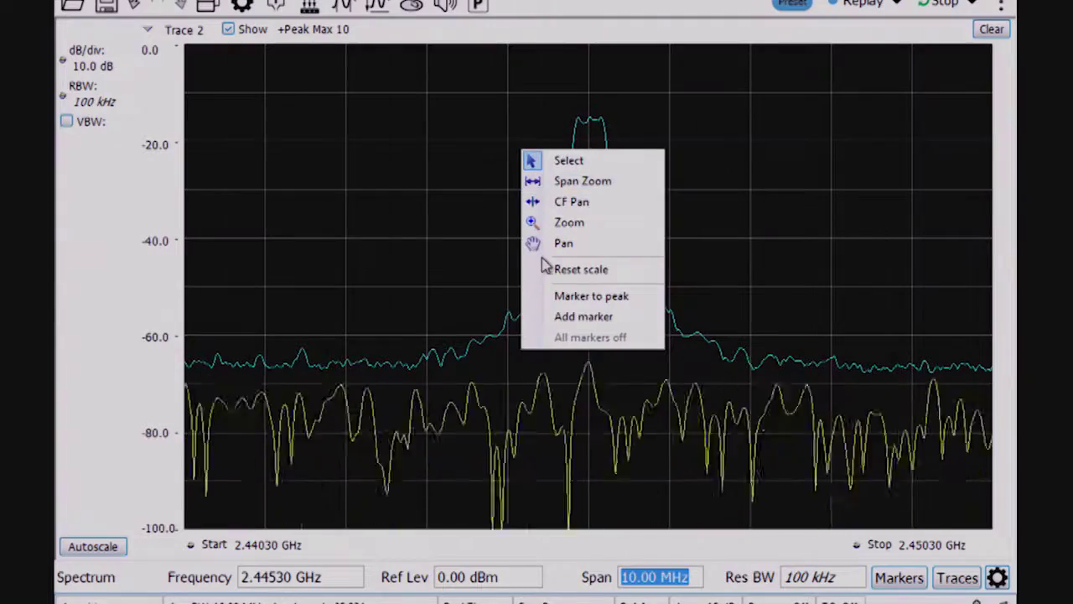
pyautogui.click(583, 317)
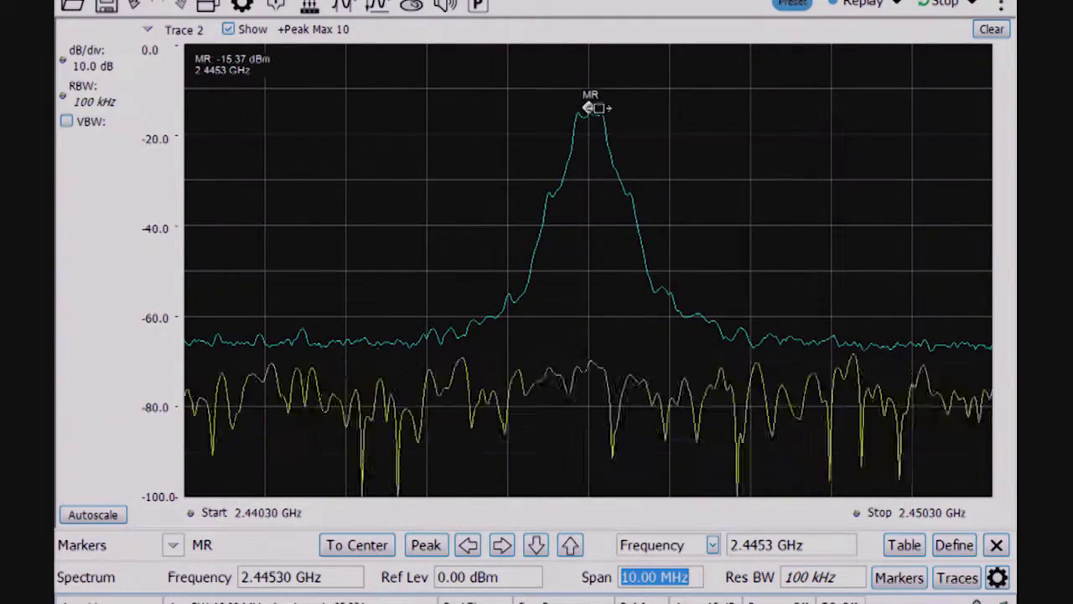
pyautogui.moveTo(594, 108); pyautogui.dragTo(573, 125)
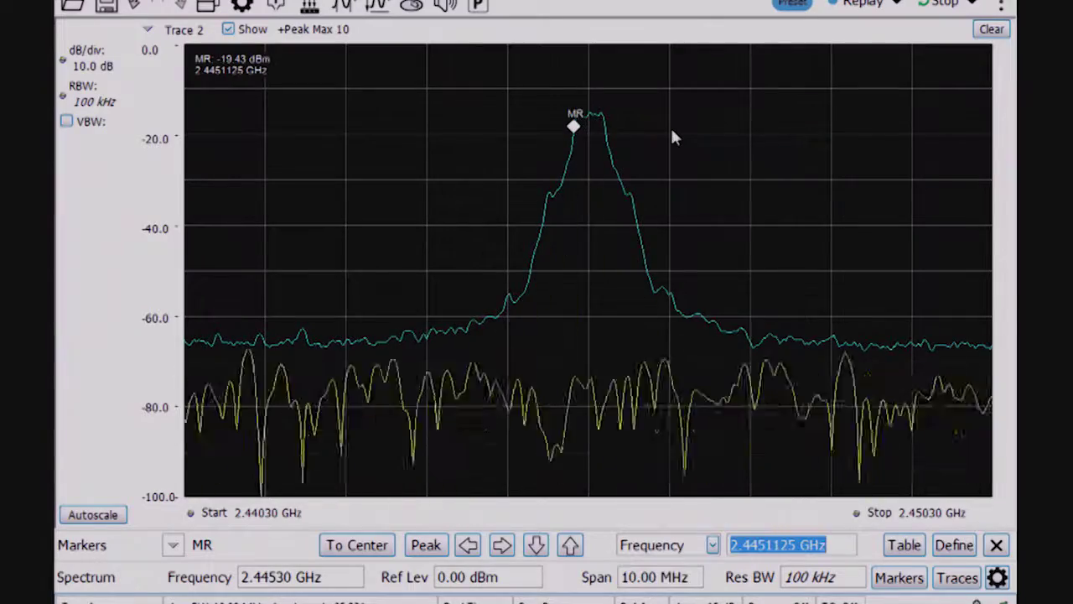
pyautogui.rightClick(671, 132)
pyautogui.click(712, 299)
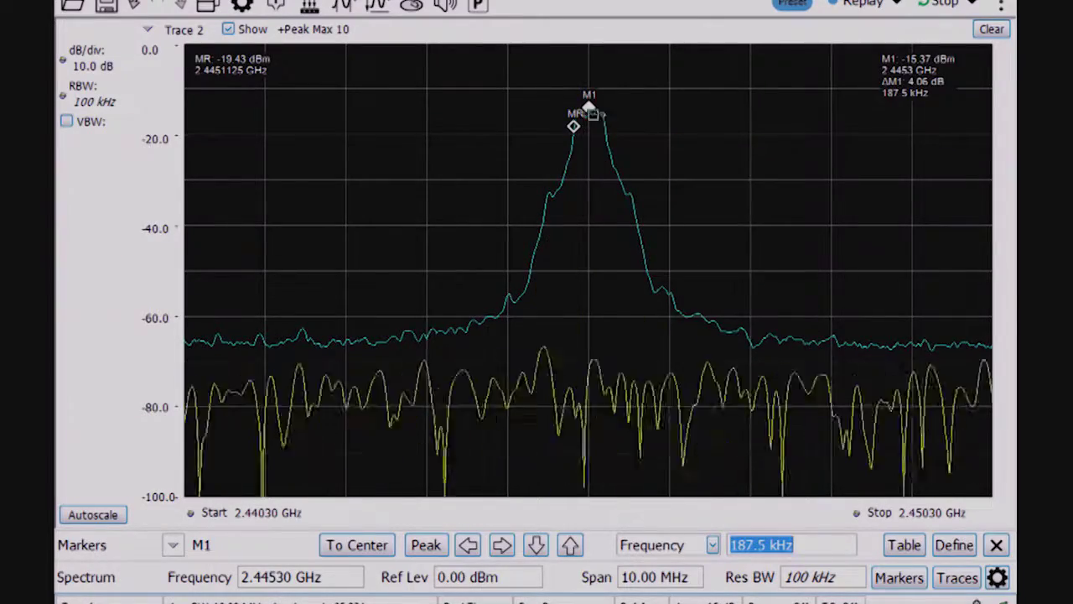
pyautogui.moveTo(590, 109)
pyautogui.mouseDown()
pyautogui.moveTo(609, 137)
pyautogui.moveTo(607, 126)
pyautogui.mouseUp()
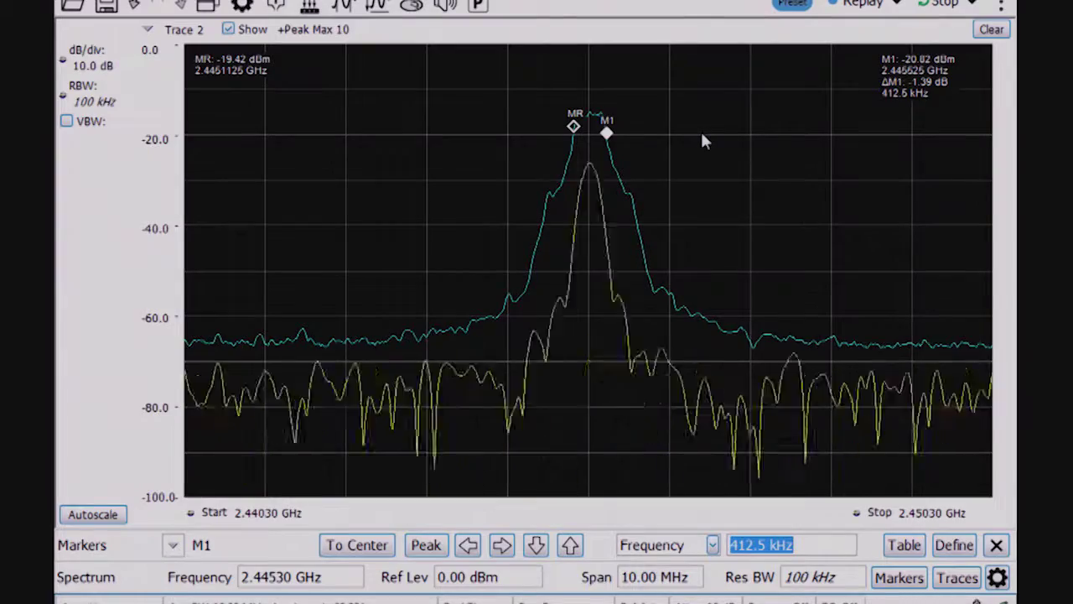
pyautogui.click(574, 126)
pyautogui.moveTo(573, 126); pyautogui.dragTo(569, 120)
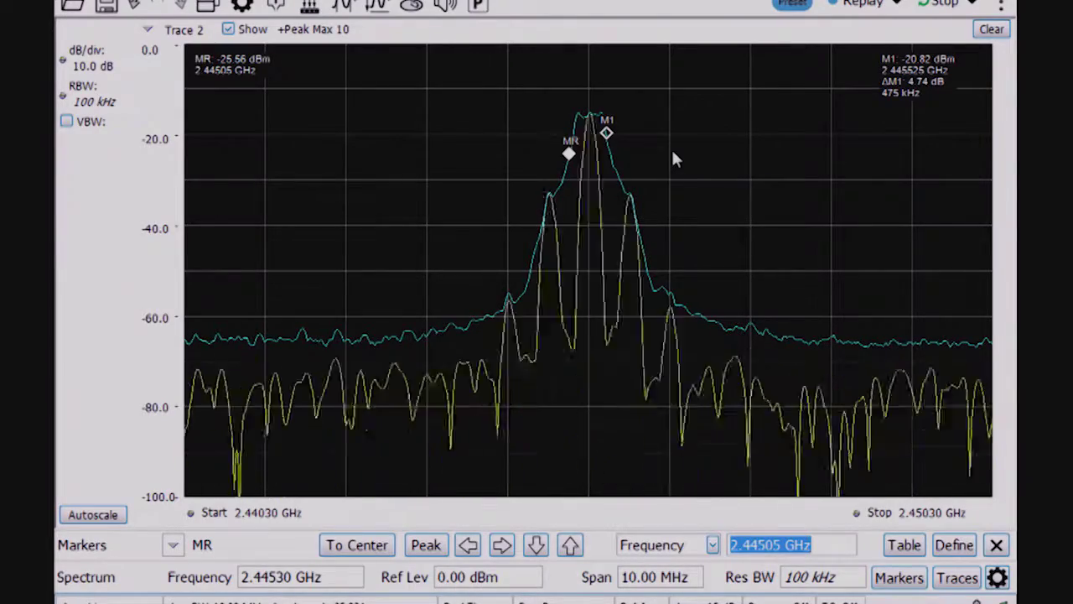
# Step: Add a DPX Spectrum display to run beside the existing Spectrum view
pyautogui.click(207, 5)
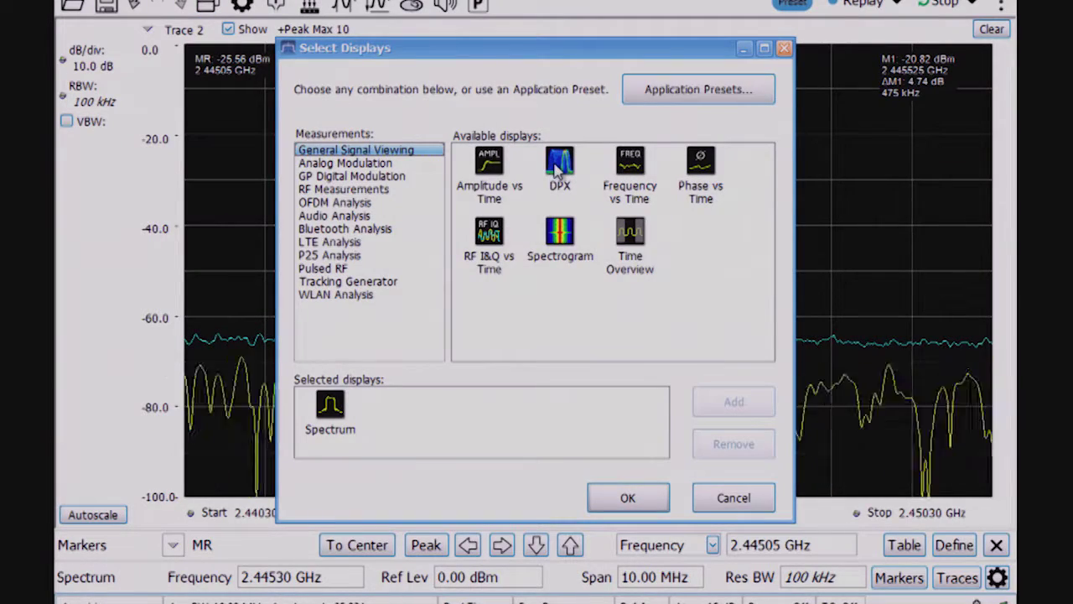
pyautogui.doubleClick(559, 163)
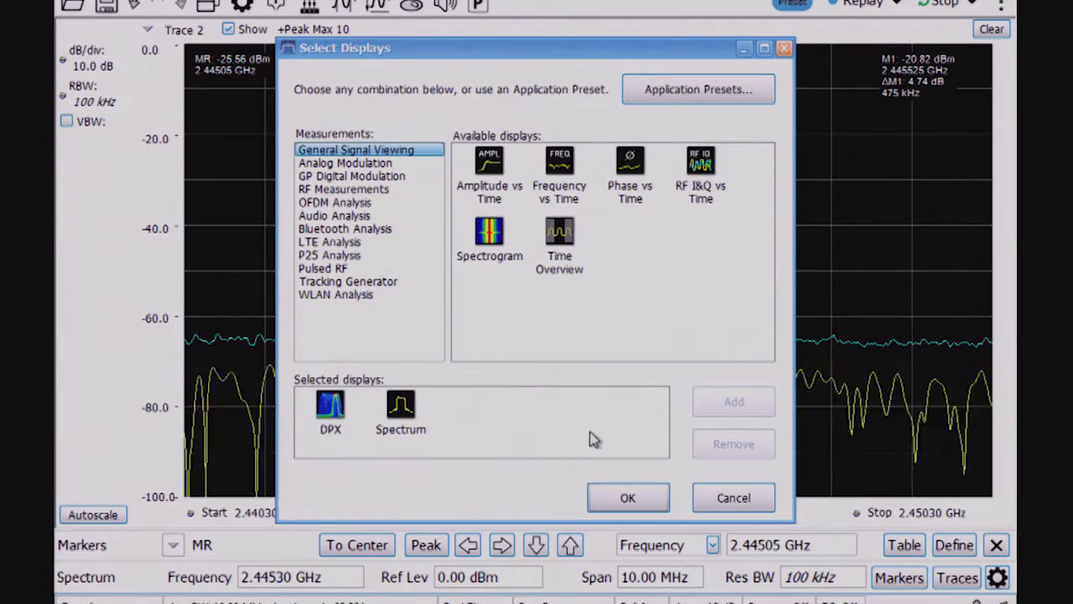
pyautogui.click(625, 500)
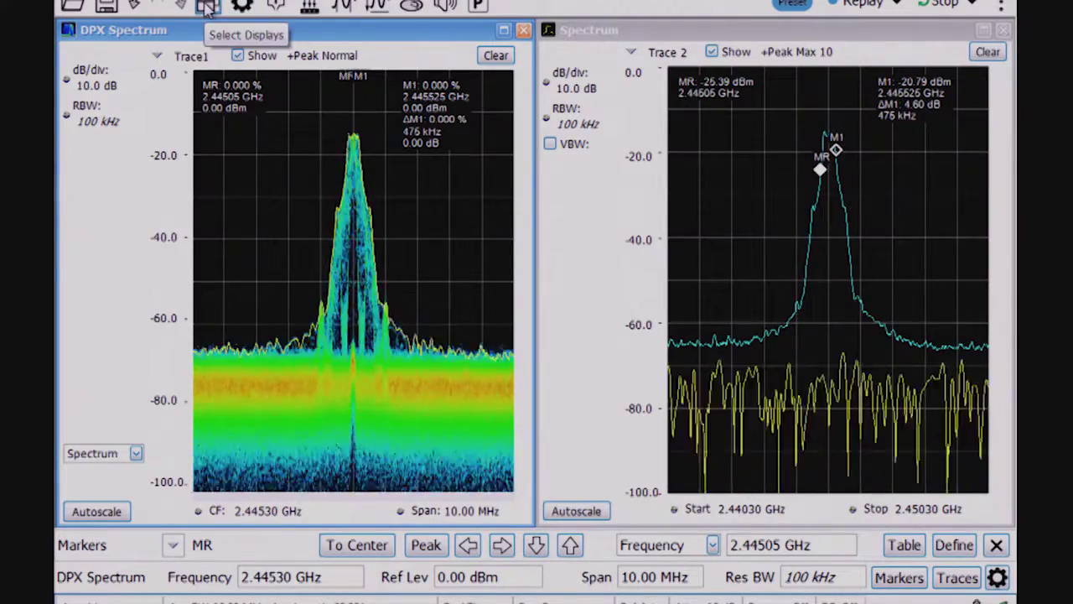
# Step: From General Signal Viewing, add Time Overview and Spectrogram displays for a four-pane layout
pyautogui.click(207, 9)
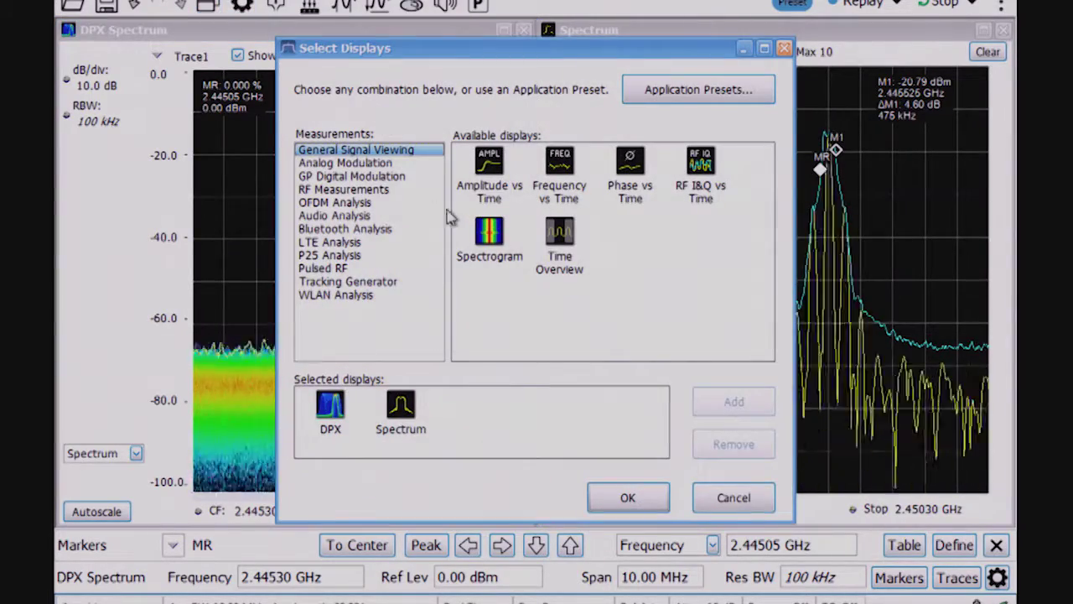
pyautogui.click(342, 163)
pyautogui.click(344, 176)
pyautogui.click(342, 190)
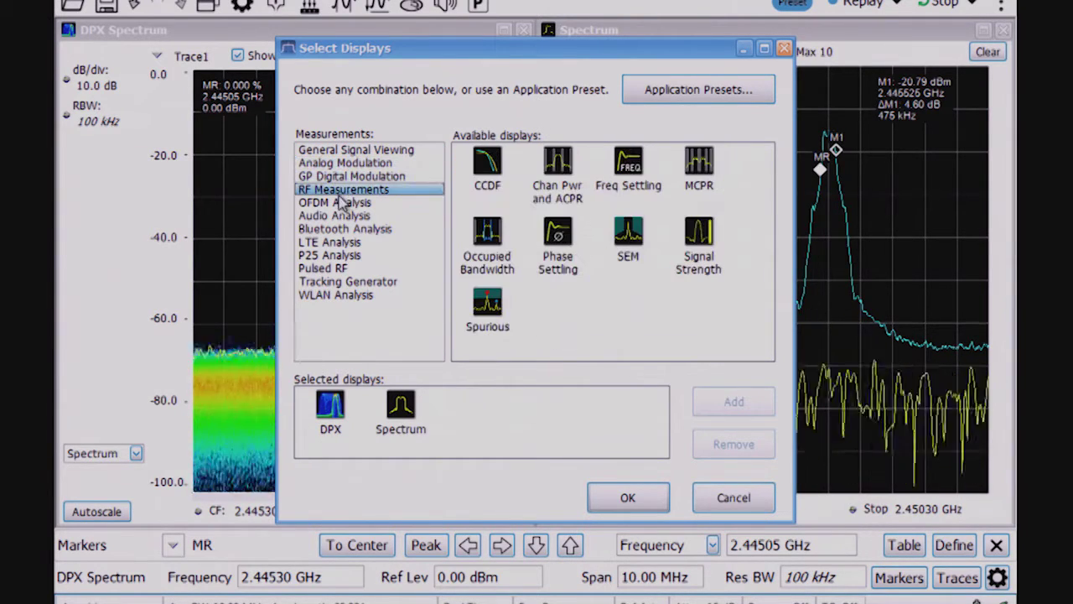
pyautogui.click(343, 229)
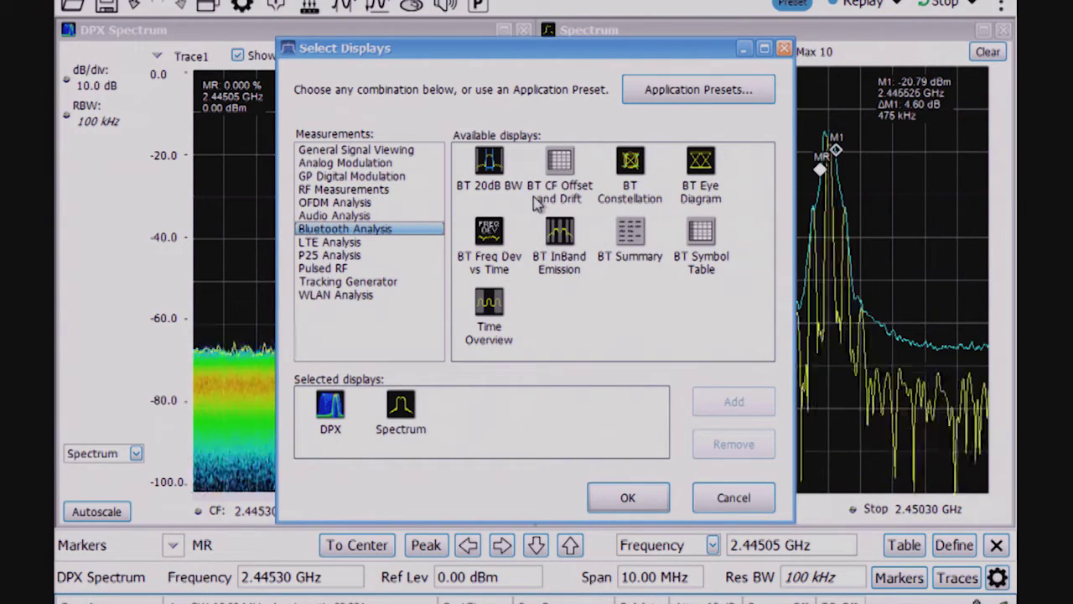
pyautogui.click(377, 151)
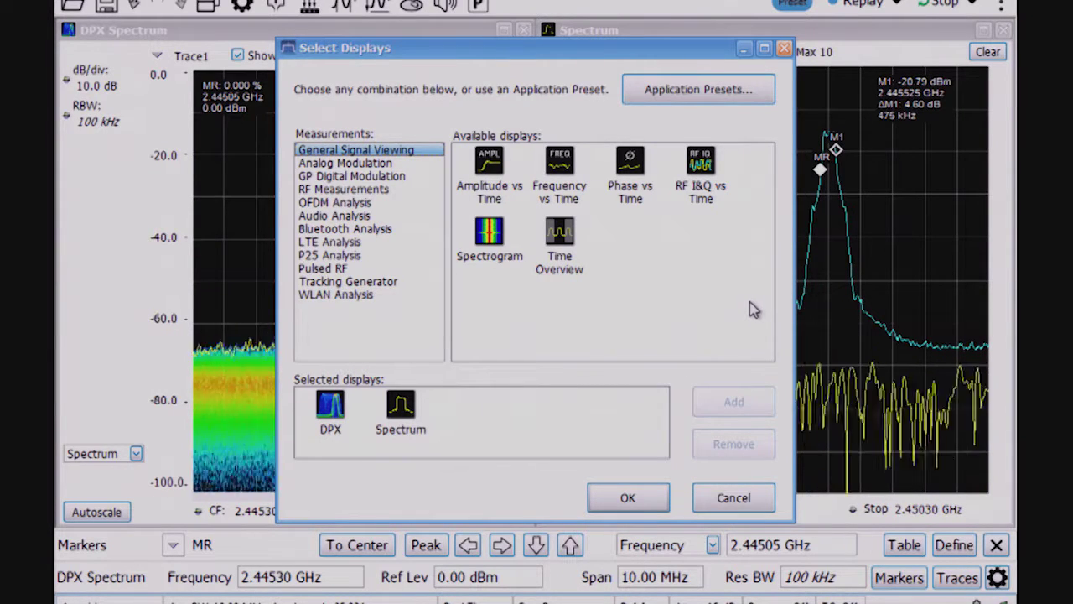
pyautogui.doubleClick(560, 235)
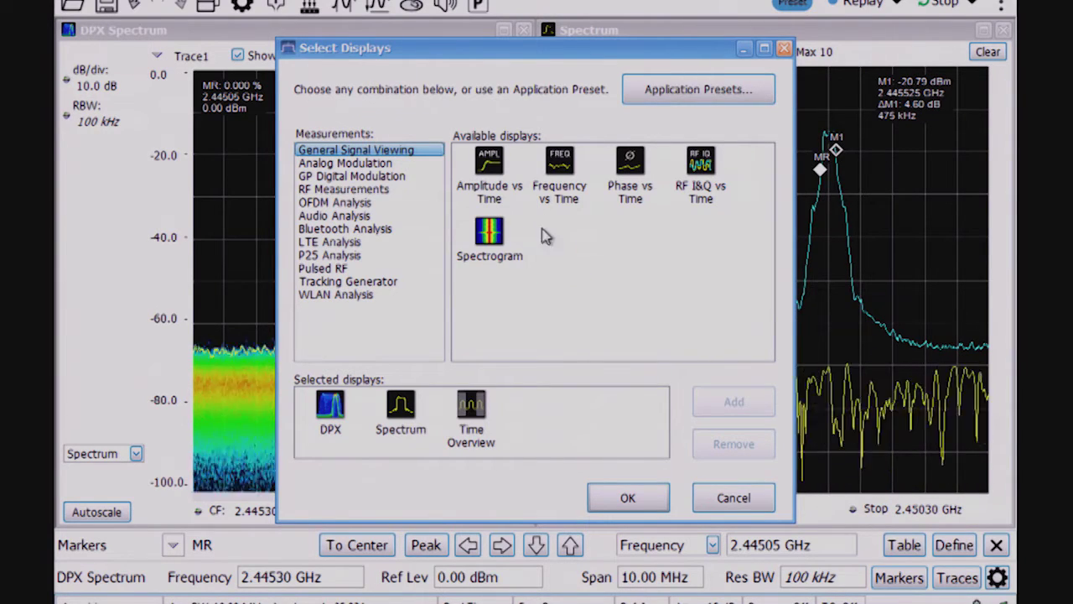
pyautogui.doubleClick(490, 235)
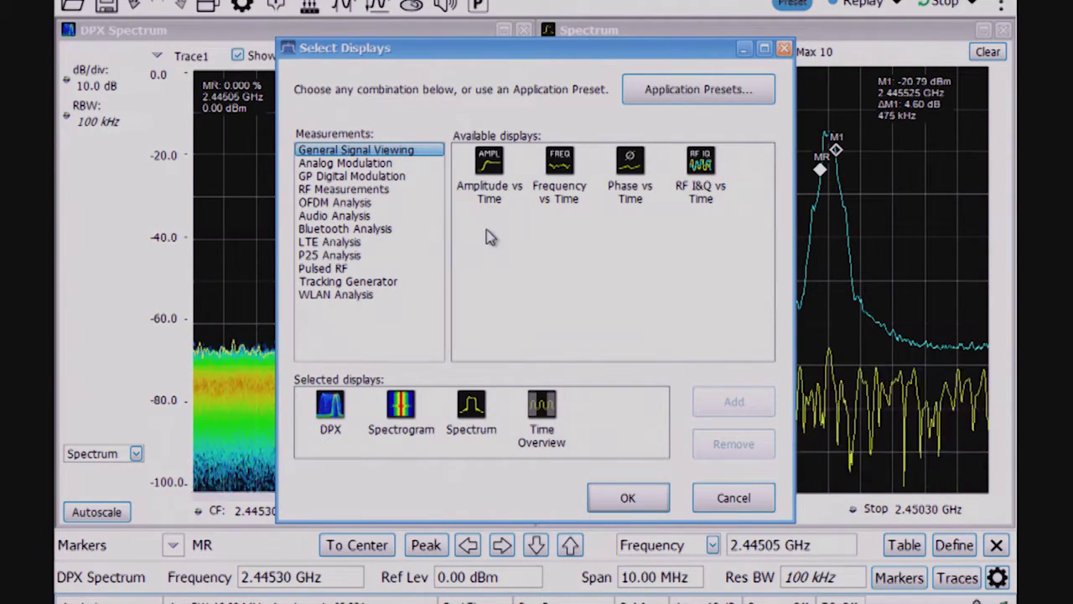
pyautogui.click(628, 499)
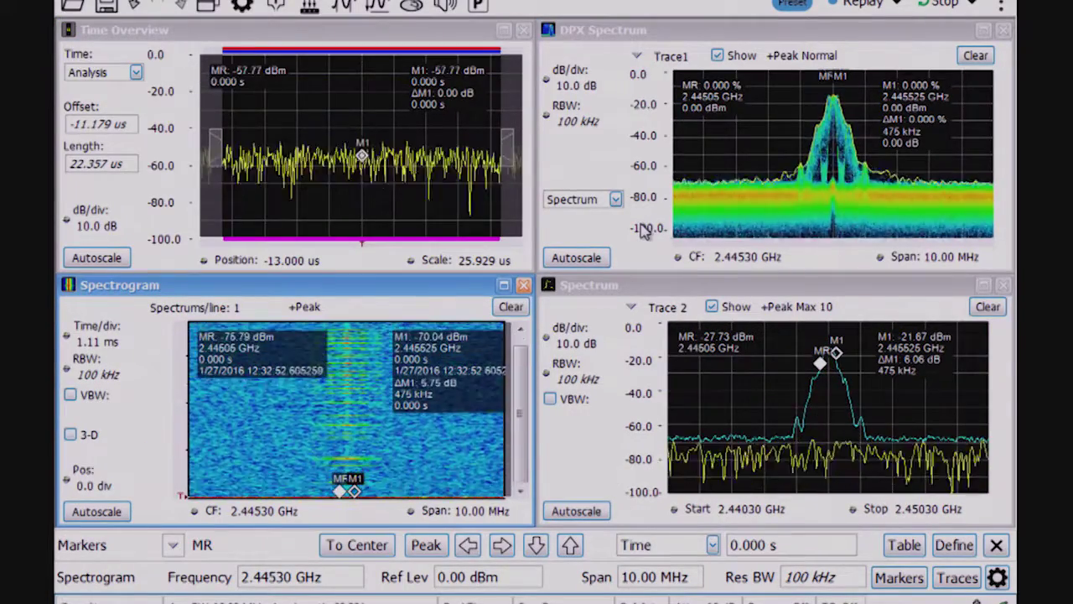
# Step: Select the Time Overview pane as the active display
pyautogui.click(320, 31)
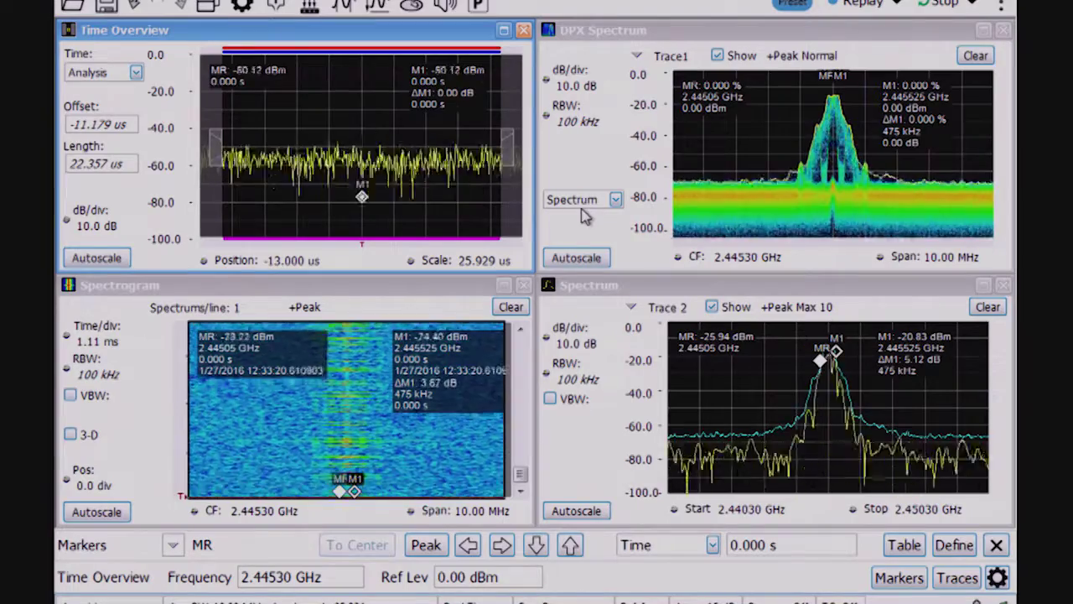
# Step: Step the Time Overview analysis length through 200, 500 and 1000 us up to 2000 us
pyautogui.click(117, 165)
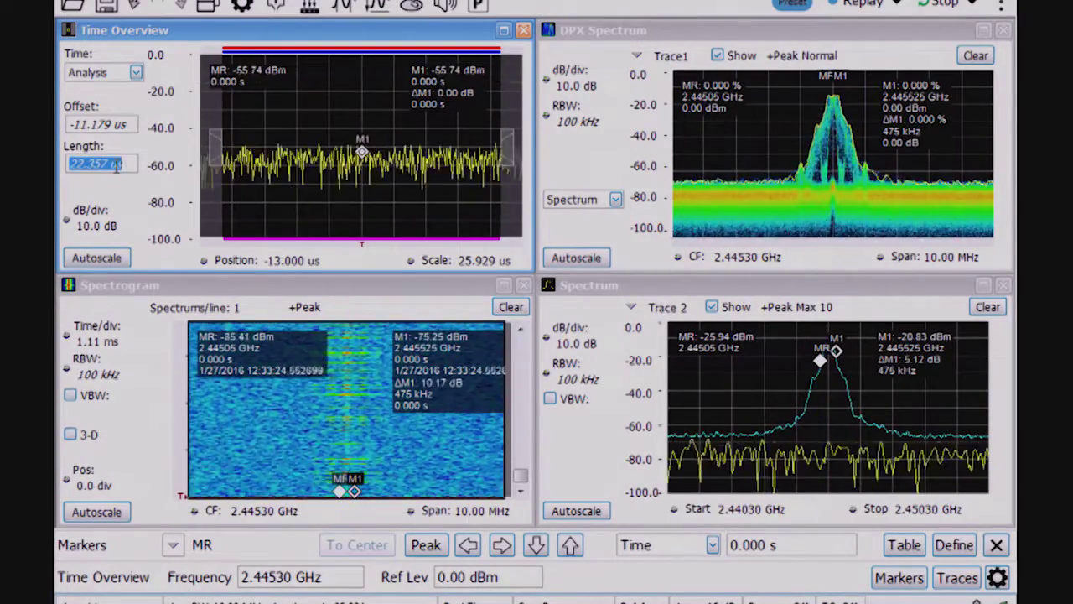
pyautogui.write('200')
pyautogui.press('Return')
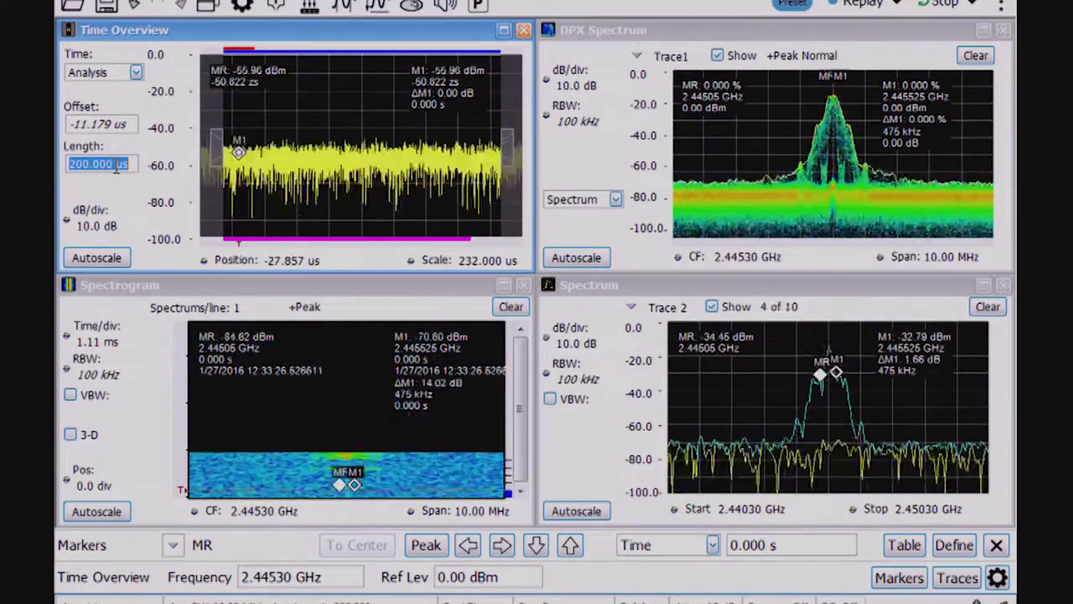
pyautogui.write('500')
pyautogui.press('Return')
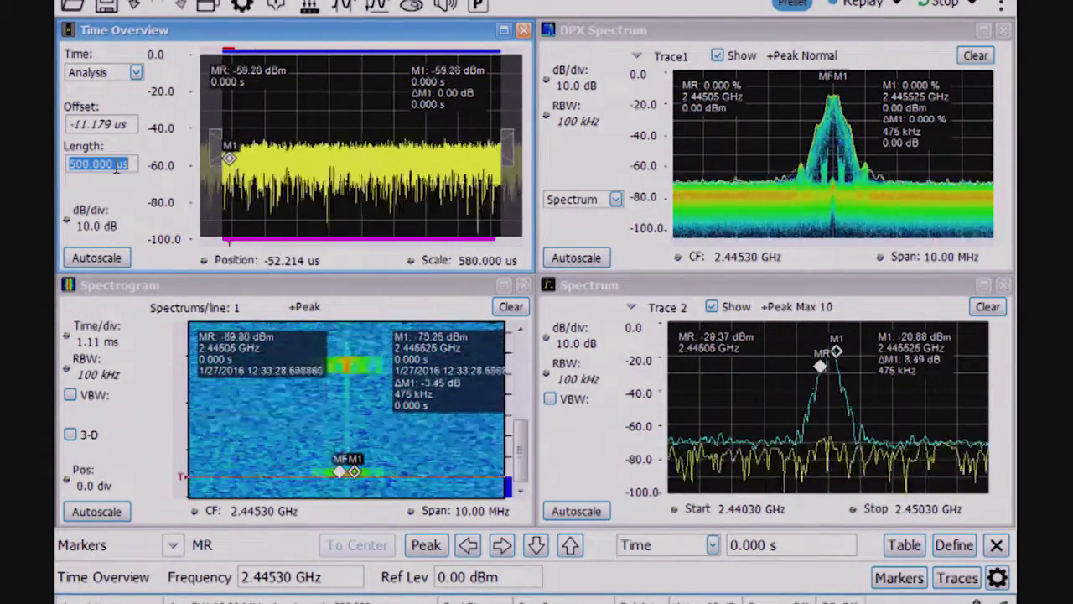
pyautogui.write('1000')
pyautogui.press('Return')
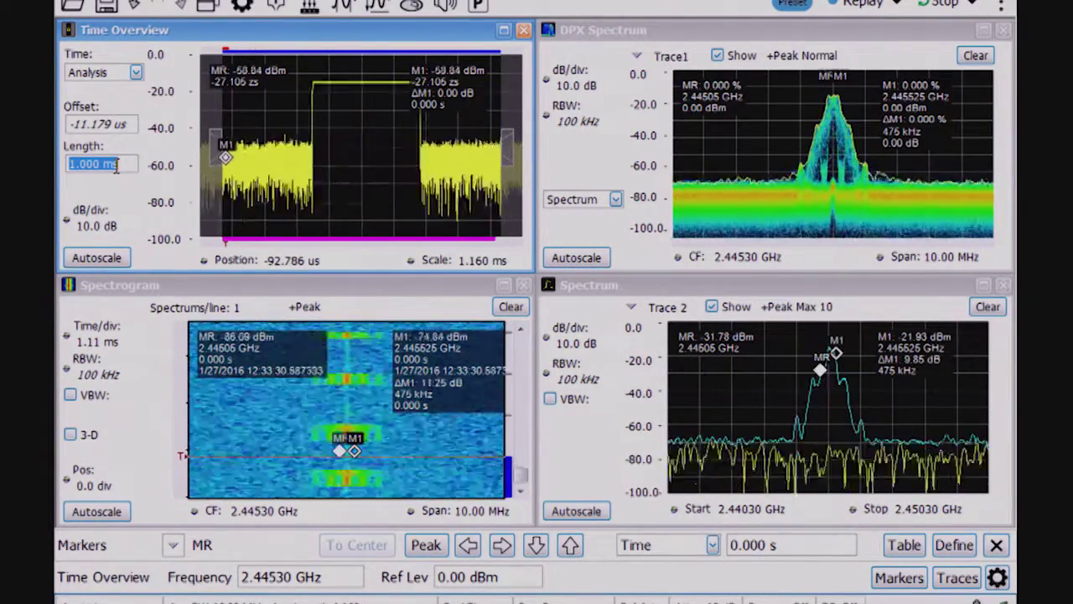
pyautogui.write('2000')
pyautogui.press('Return')
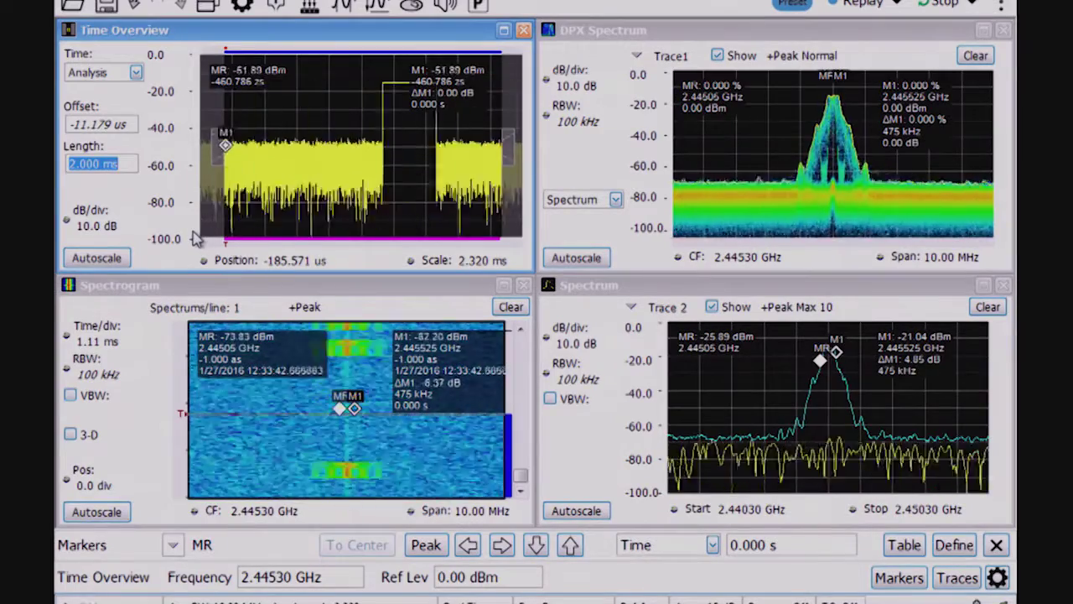
# Step: Switch to triggered acquisition at a -20 dBm power level and stop on a captured burst
pyautogui.click(277, 5)
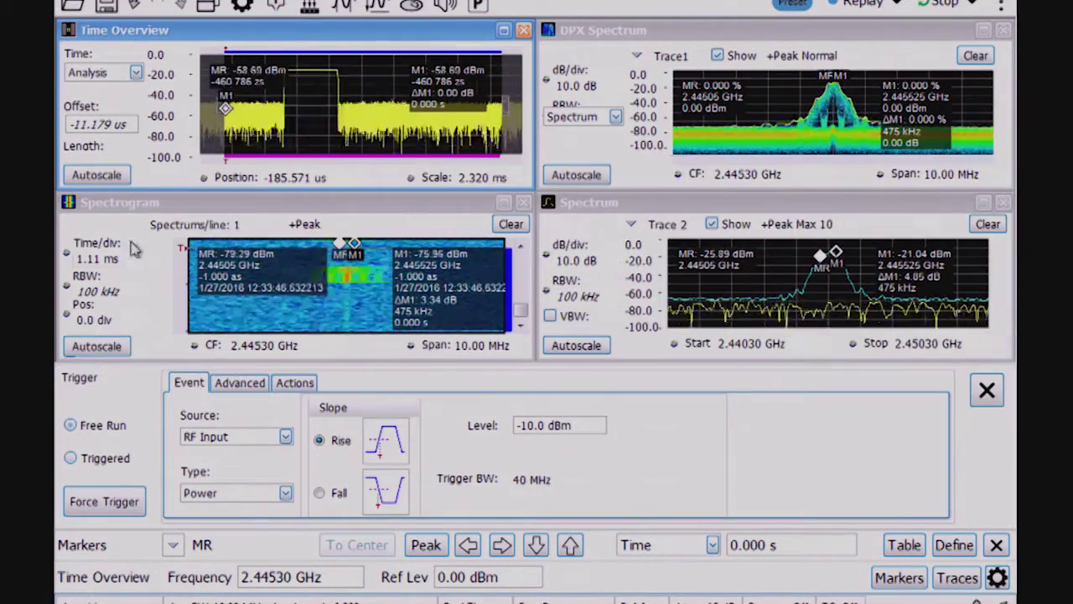
pyautogui.click(96, 457)
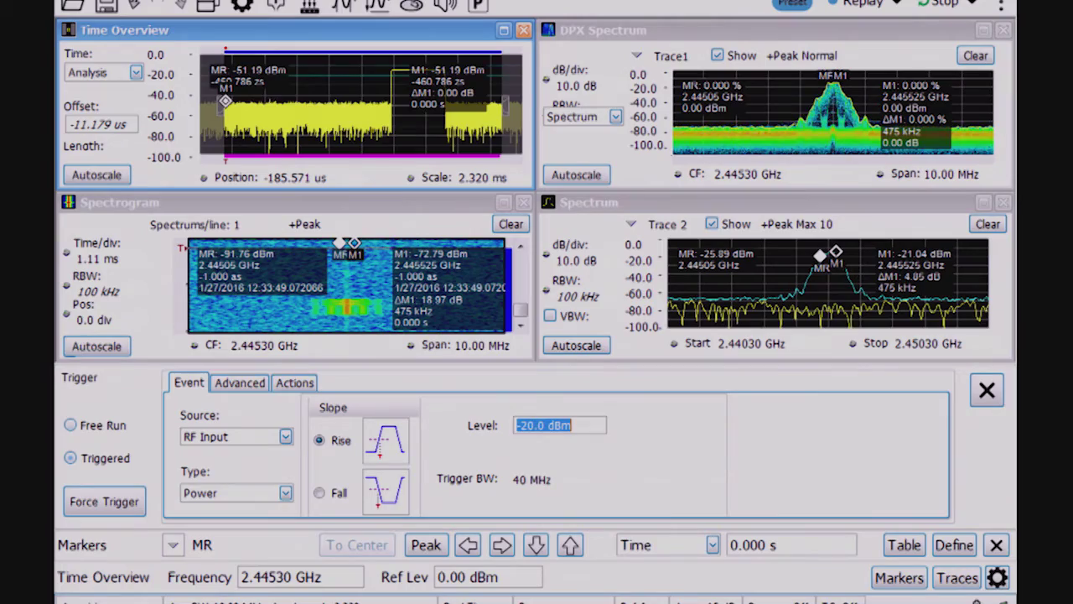
pyautogui.click(990, 390)
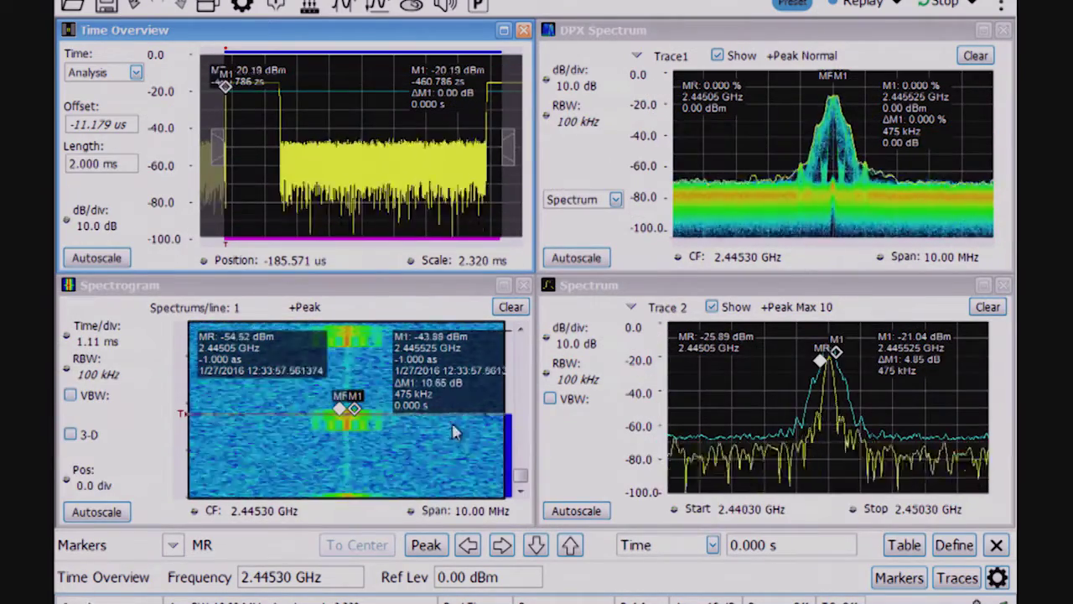
pyautogui.click(945, 5)
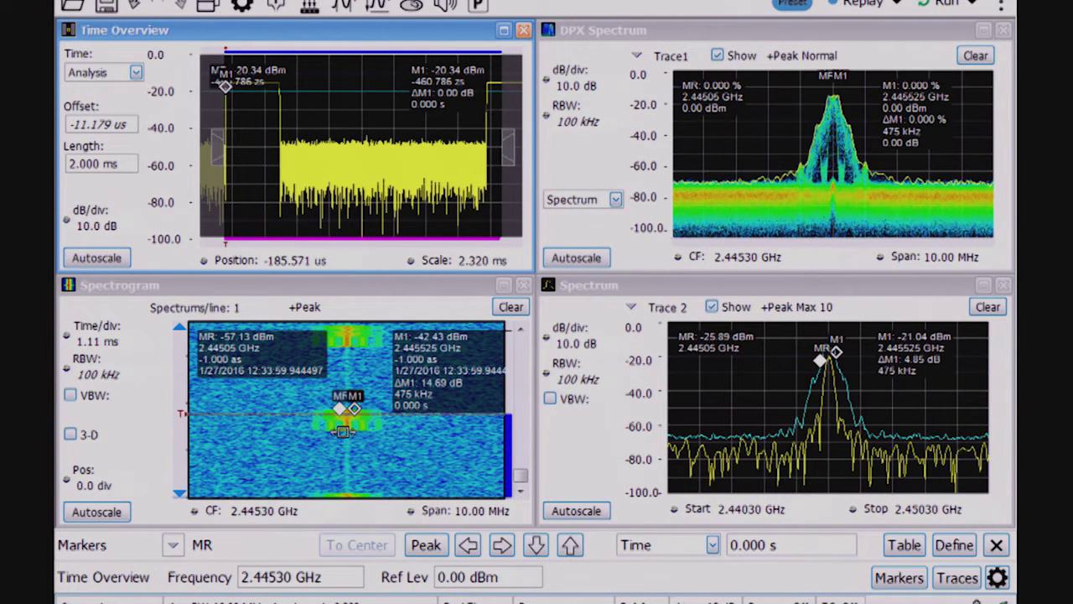
pyautogui.click(504, 285)
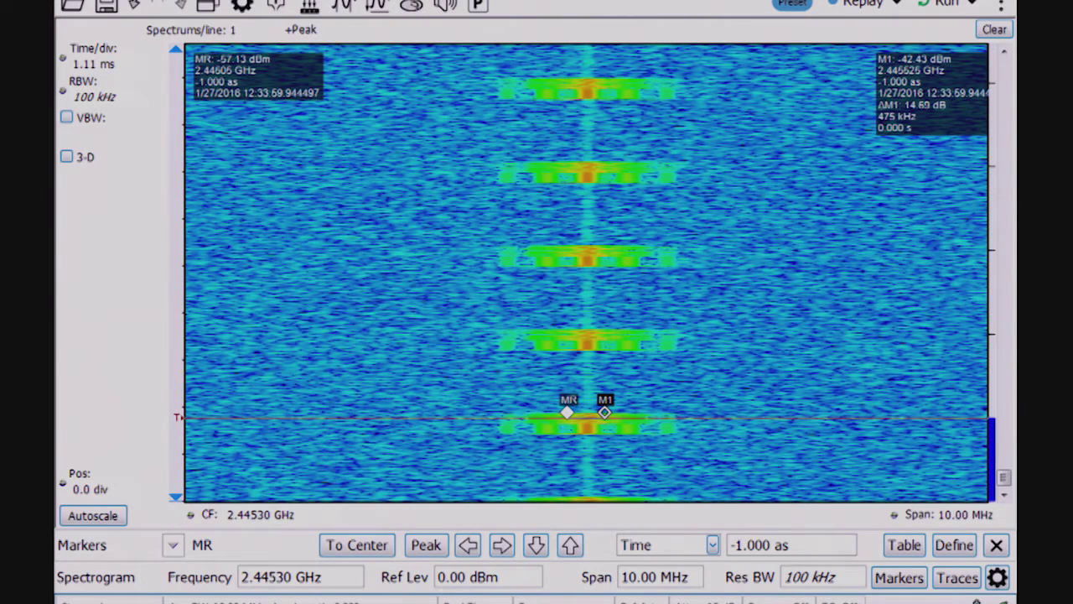
pyautogui.doubleClick(486, 346)
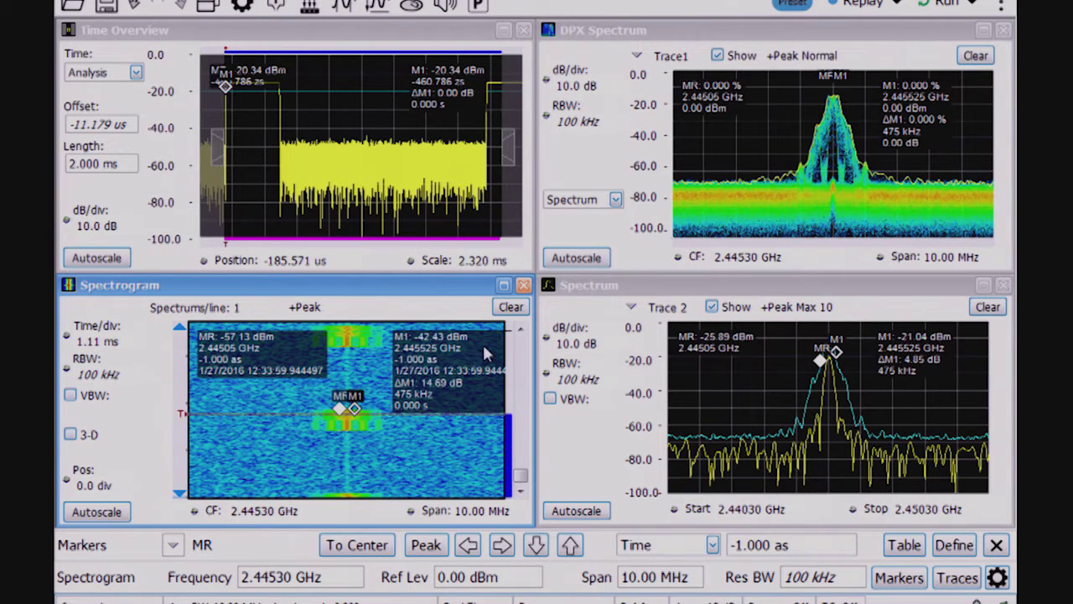
# Step: Hide Traces 1 and 2, show the Spectrogram trace, and move MR to 512.571 us
pyautogui.click(712, 307)
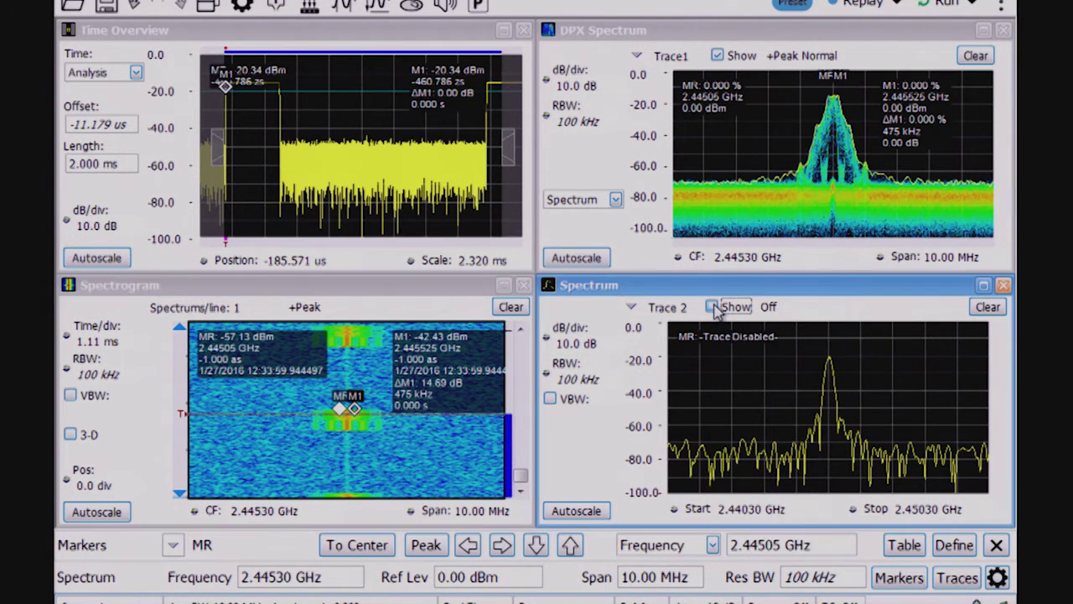
pyautogui.click(632, 307)
pyautogui.click(677, 332)
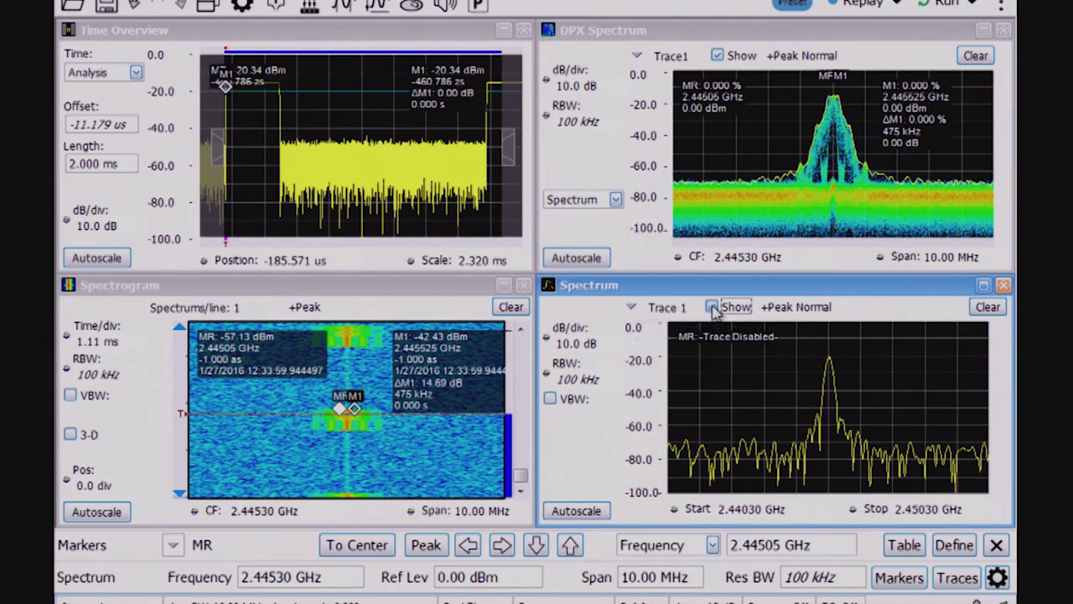
pyautogui.click(659, 310)
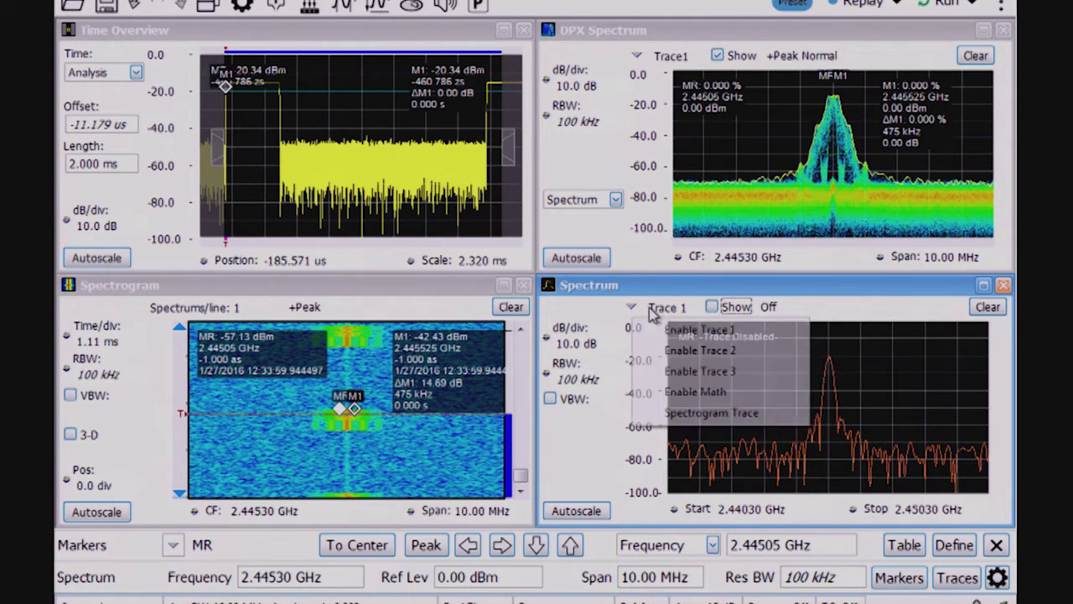
pyautogui.click(681, 415)
pyautogui.click(346, 410)
pyautogui.moveTo(345, 411)
pyautogui.mouseDown()
pyautogui.moveTo(354, 415)
pyautogui.moveTo(347, 493)
pyautogui.moveTo(349, 434)
pyautogui.mouseUp()
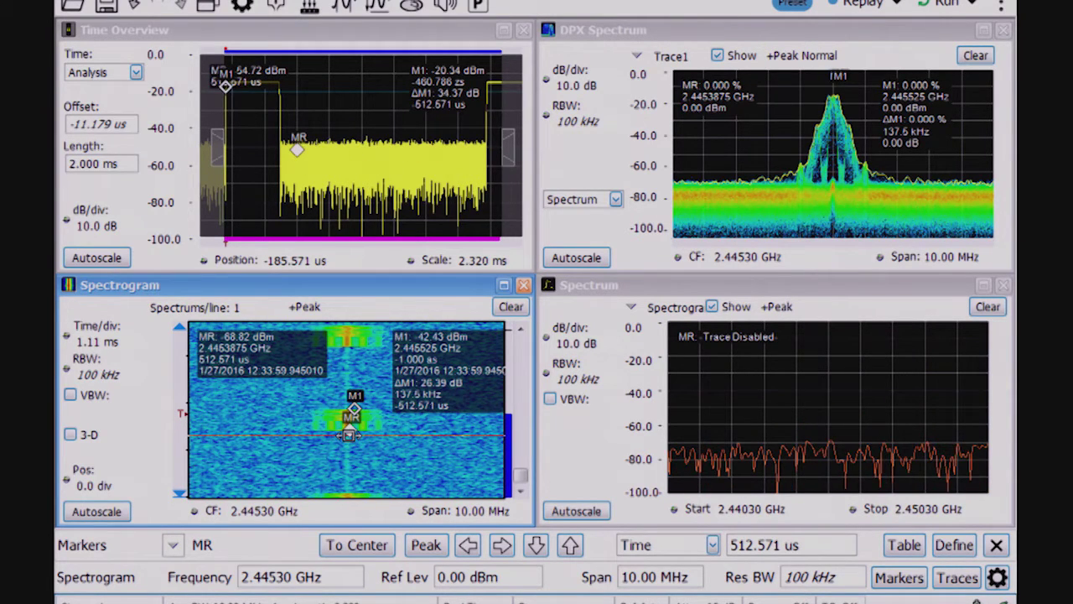